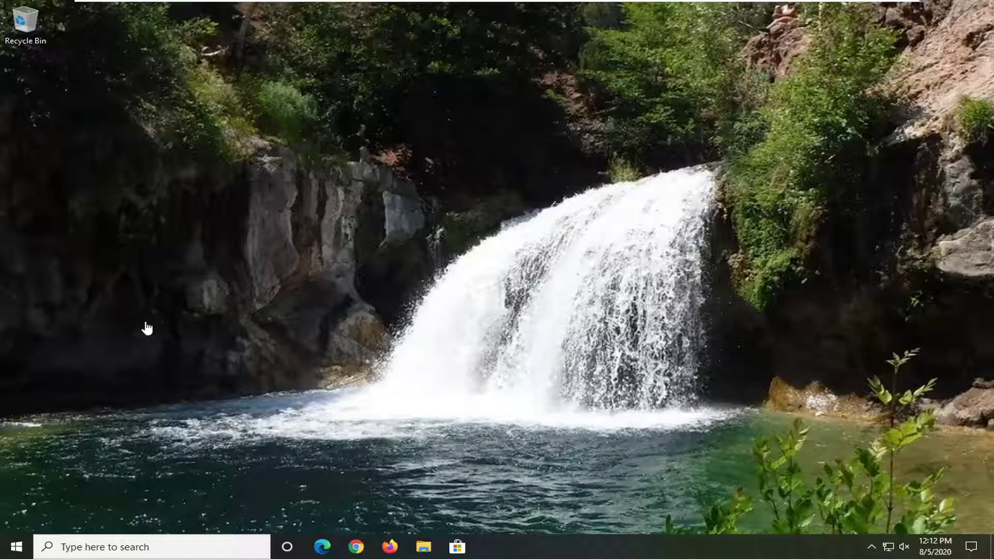
- Search the Start menu for 'device manager' and launch Device Manager
{"action": "left_click", "coordinate": [13, 553]}
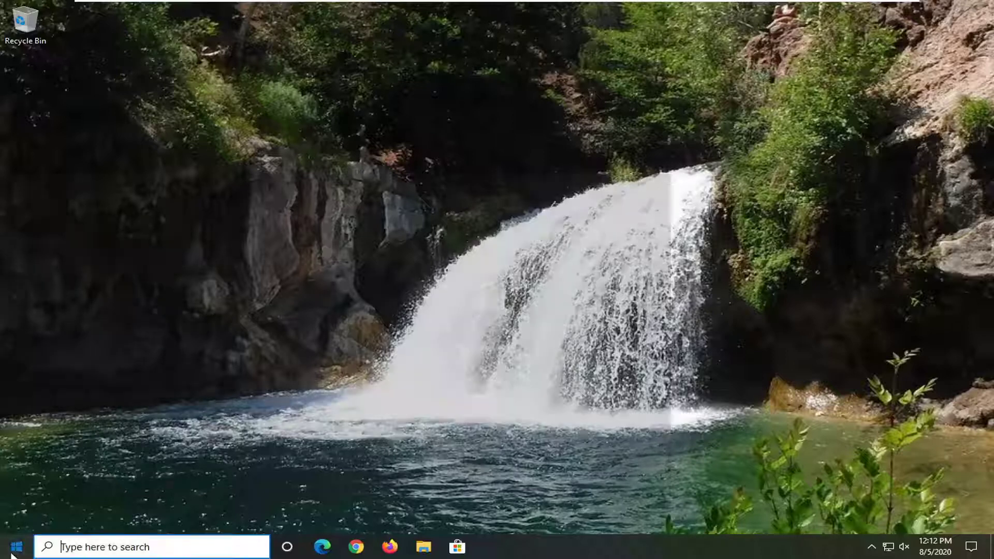
{"action": "type", "text": "device manager"}
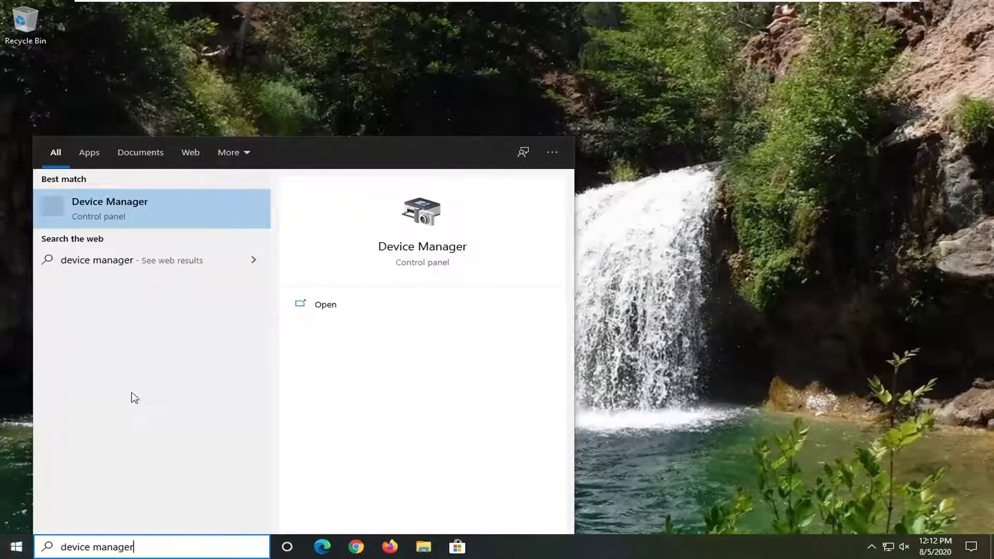
{"action": "left_click", "coordinate": [121, 210]}
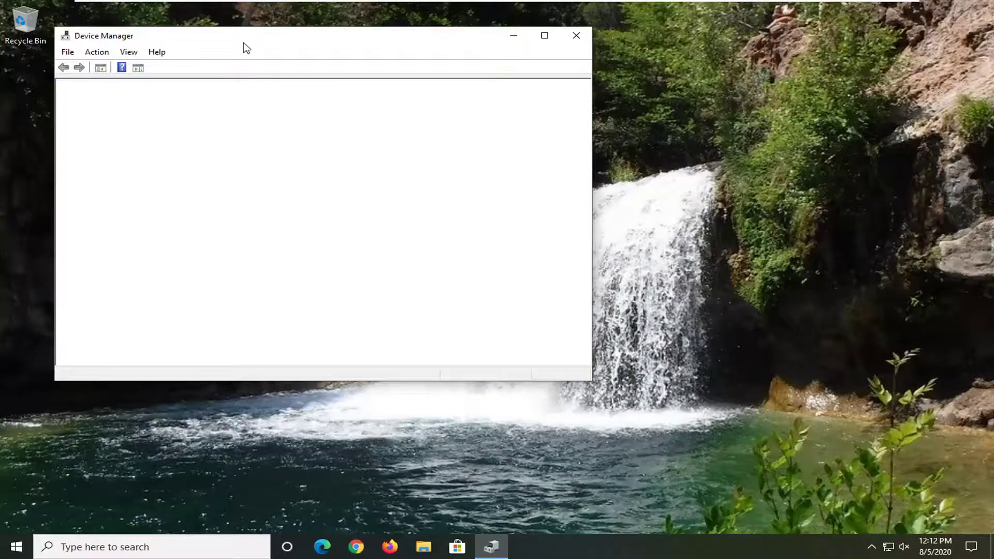
- Expand Display adapters and select the VMware SVGA 3D adapter
{"action": "left_click_drag", "start_coordinate": [244, 44], "coordinate": [330, 58]}
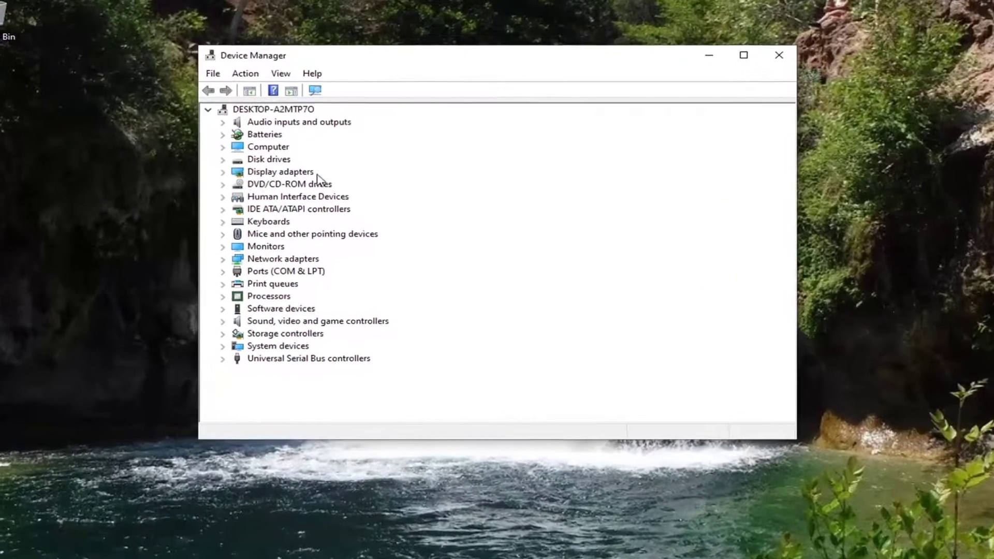
{"action": "left_click", "coordinate": [216, 155]}
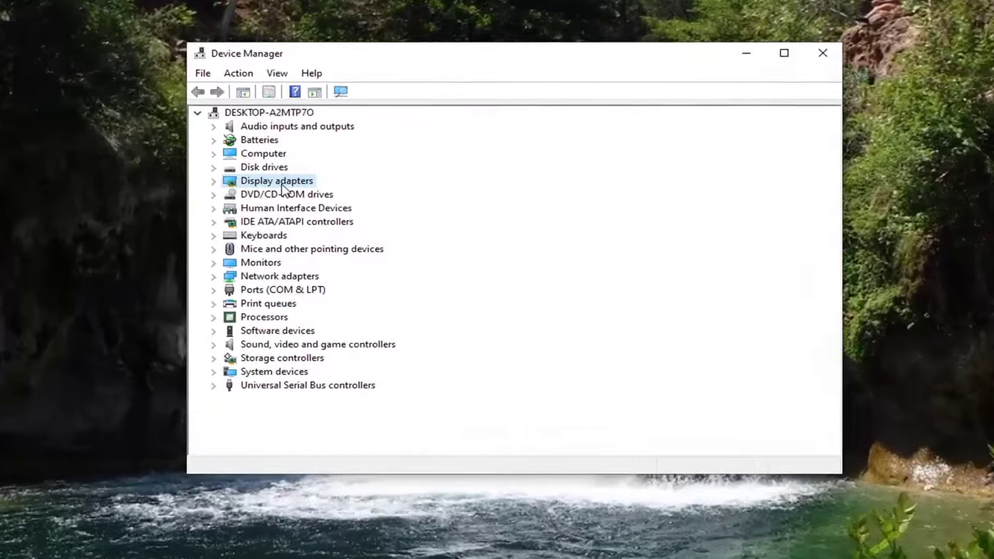
{"action": "double_click", "coordinate": [282, 187]}
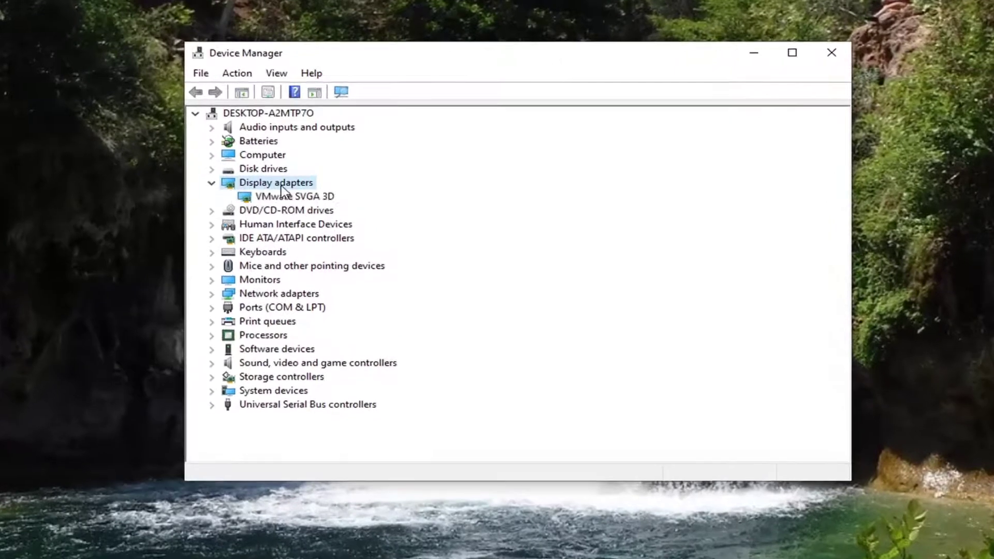
{"action": "left_click", "coordinate": [283, 200]}
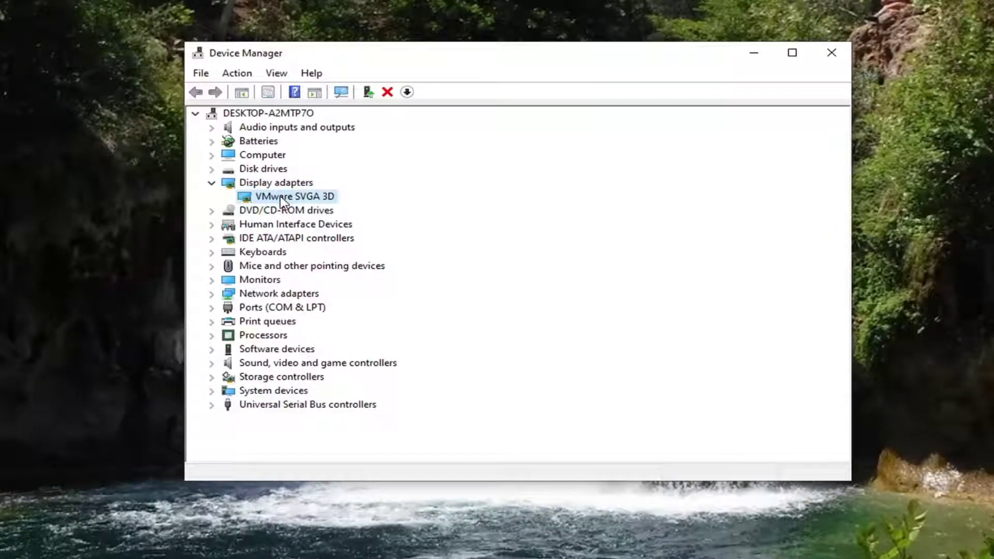
- Run an automatic driver search for VMware SVGA 3D, which reports the best driver is already installed
{"action": "right_click", "coordinate": [283, 200]}
{"action": "left_click", "coordinate": [325, 207]}
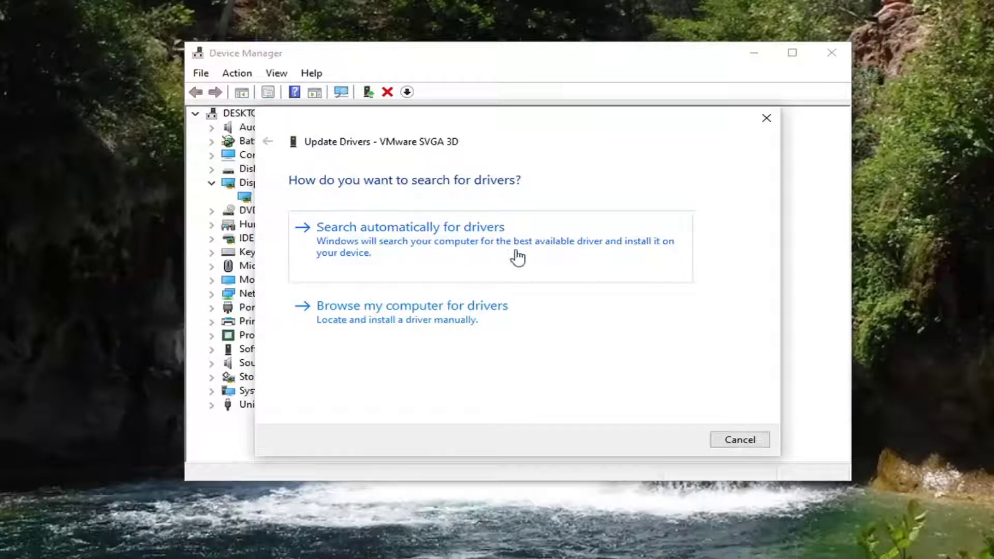
{"action": "left_click", "coordinate": [416, 246]}
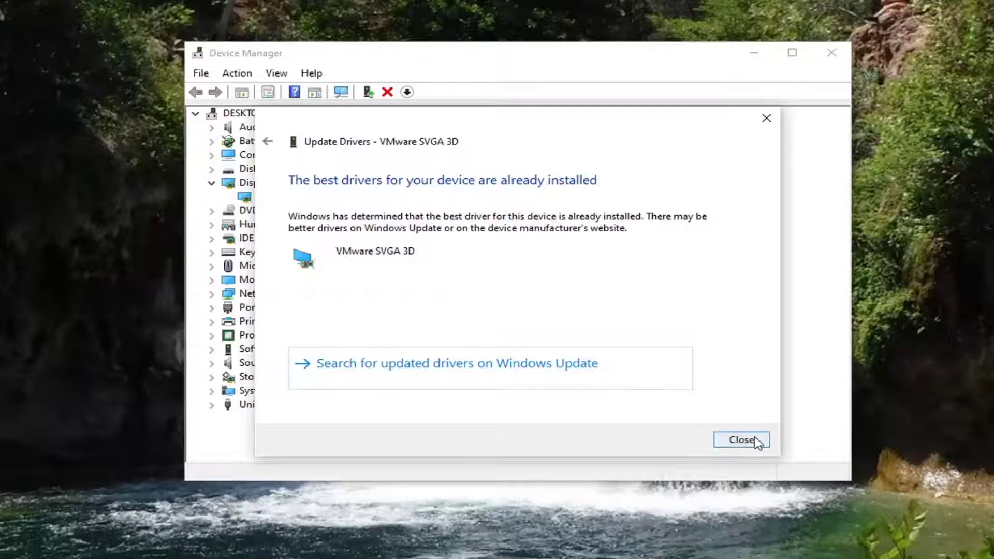
{"action": "left_click", "coordinate": [742, 440]}
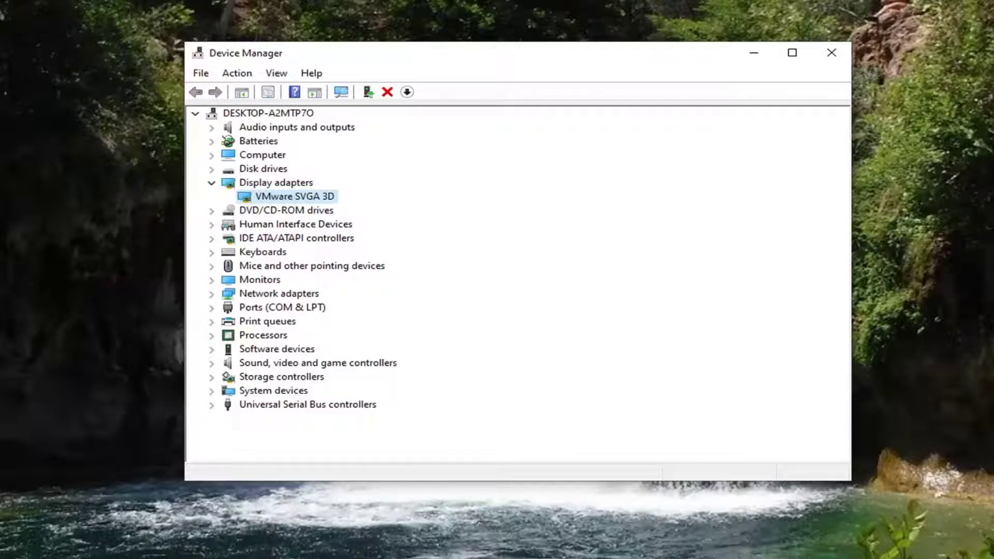
- Reinstall the VMware SVGA 3D driver by picking it from the drivers already on the computer
{"action": "right_click", "coordinate": [276, 197]}
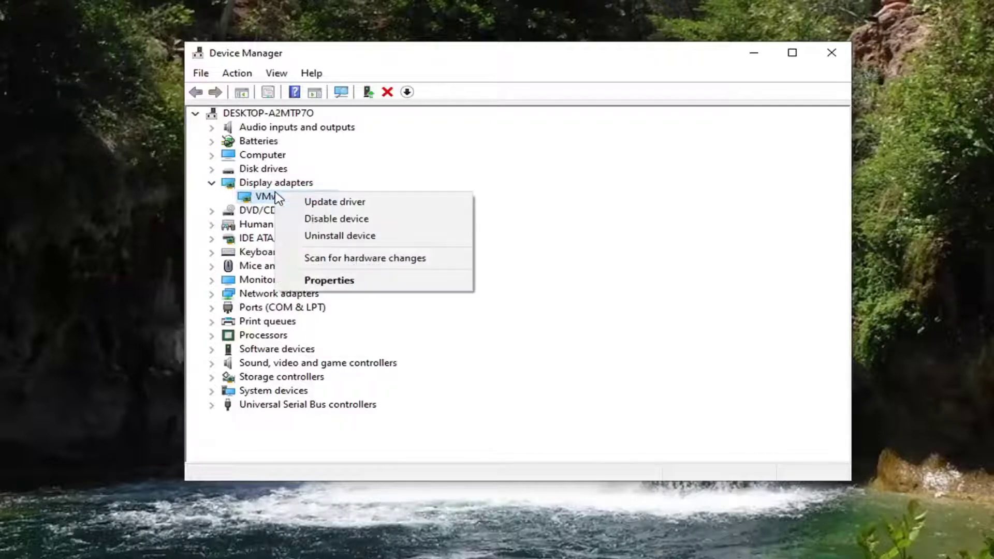
{"action": "left_click", "coordinate": [323, 203]}
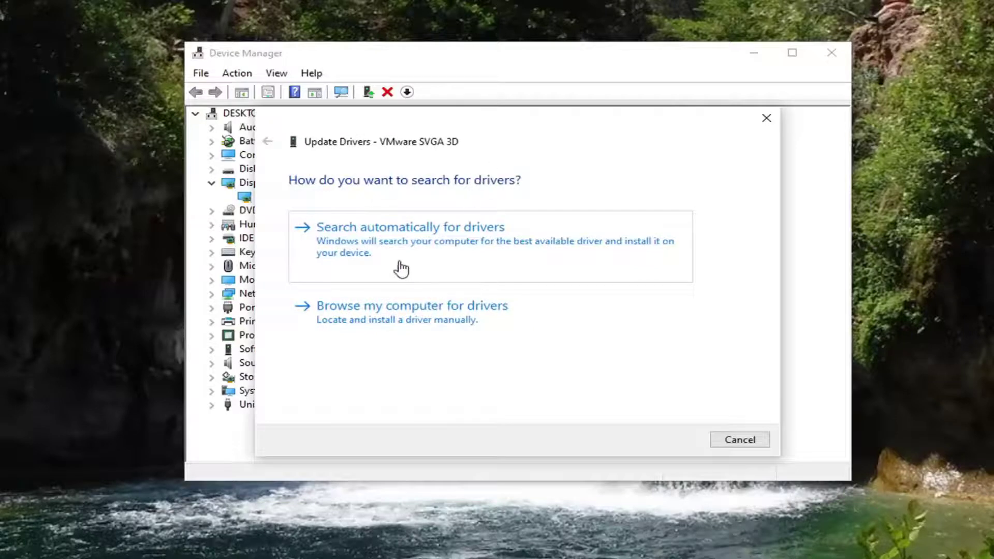
{"action": "left_click", "coordinate": [517, 325]}
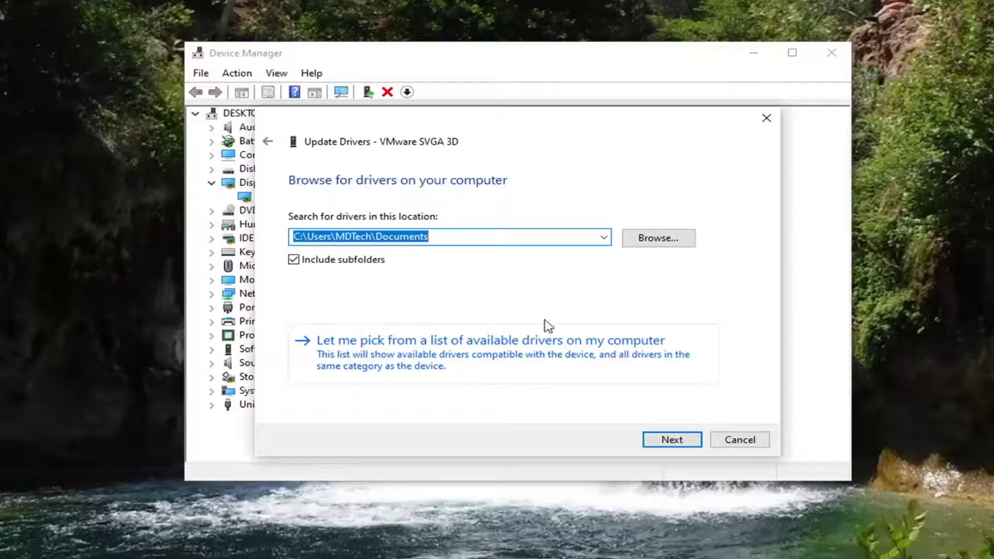
{"action": "left_click", "coordinate": [434, 341]}
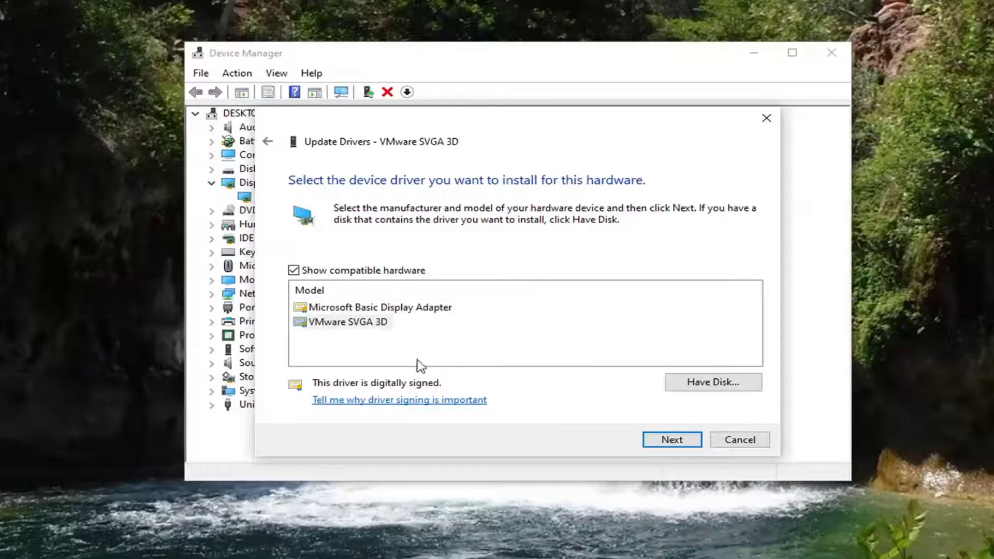
{"action": "left_click", "coordinate": [673, 440]}
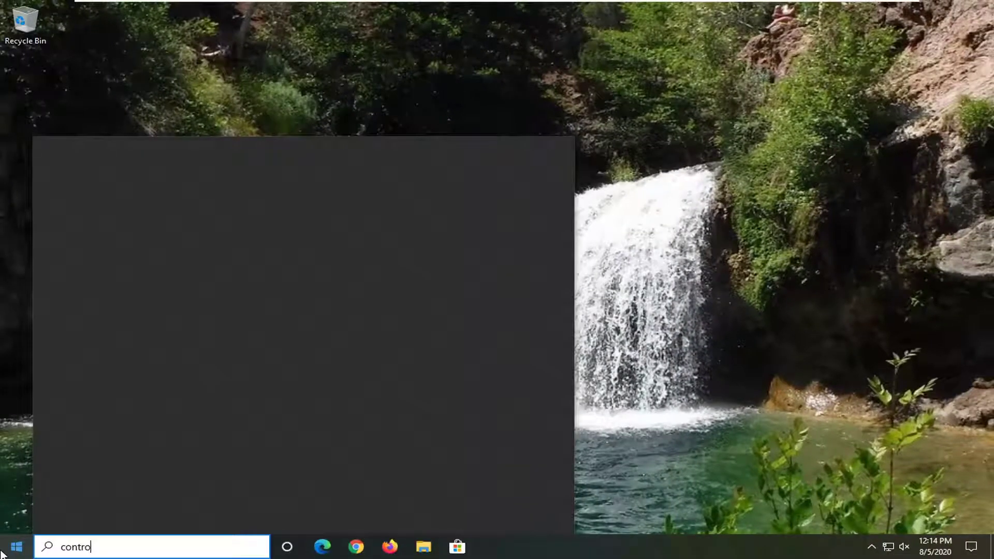
- Open Control Panel in large icons view, then edit the High performance plan in Power Options
{"action": "type", "text": " panel"}
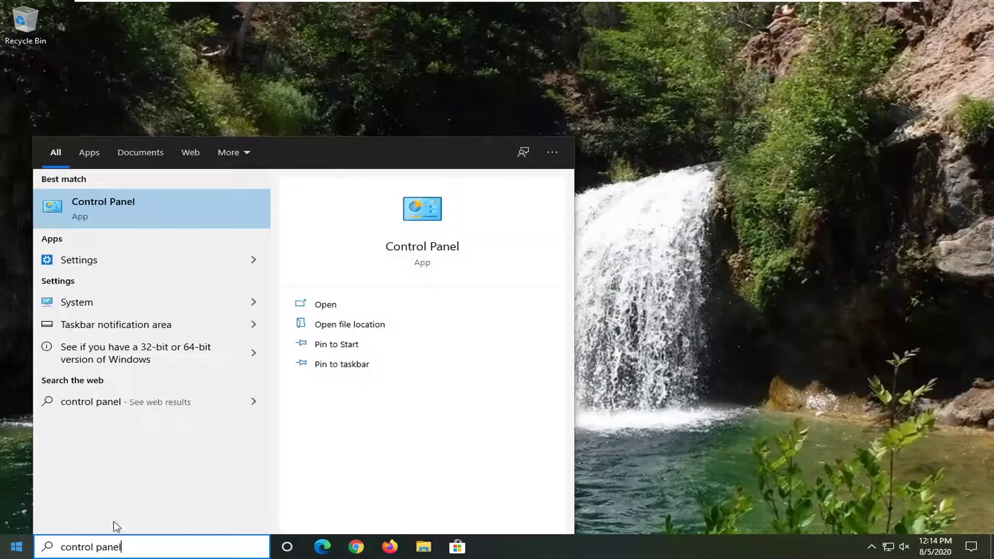
{"action": "left_click", "coordinate": [159, 216]}
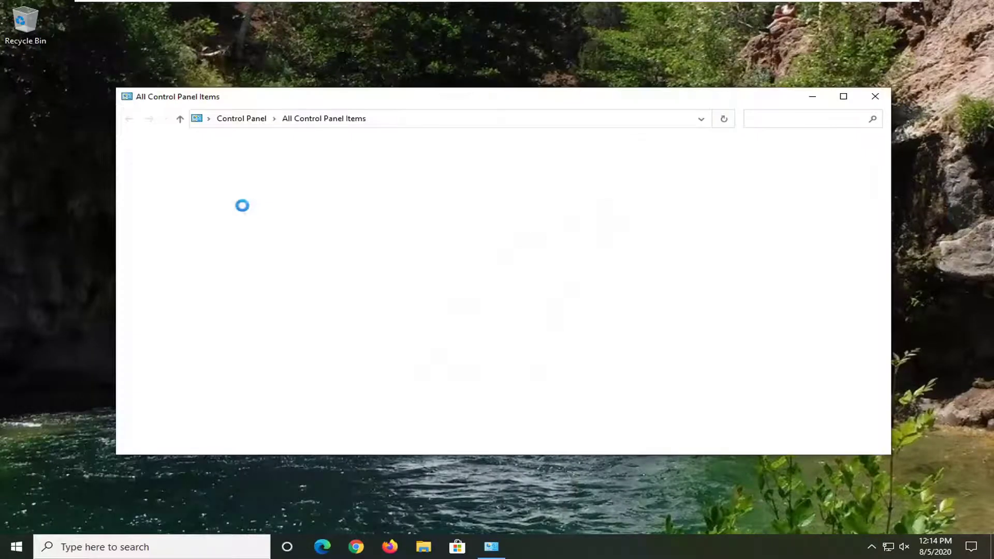
{"action": "left_click", "coordinate": [803, 151]}
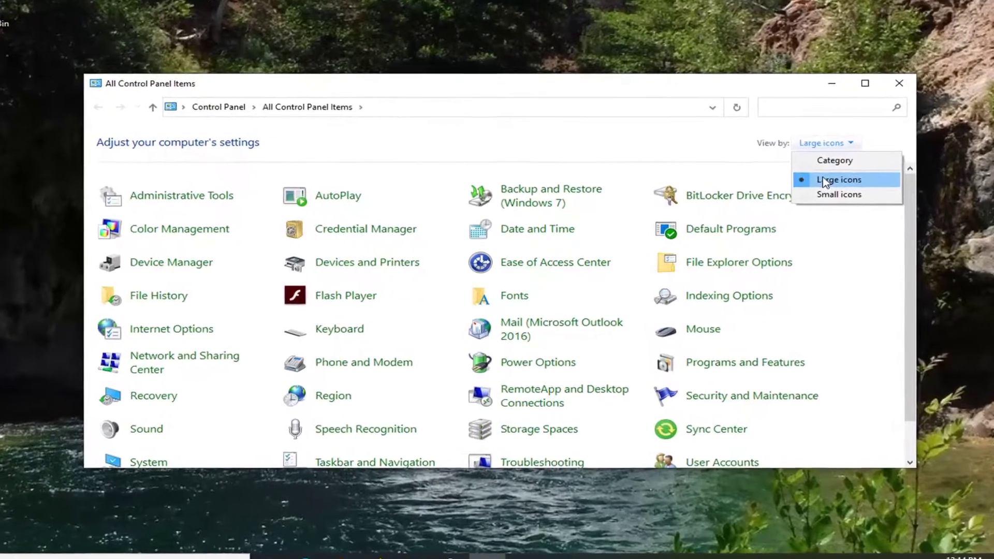
{"action": "left_click", "coordinate": [816, 183]}
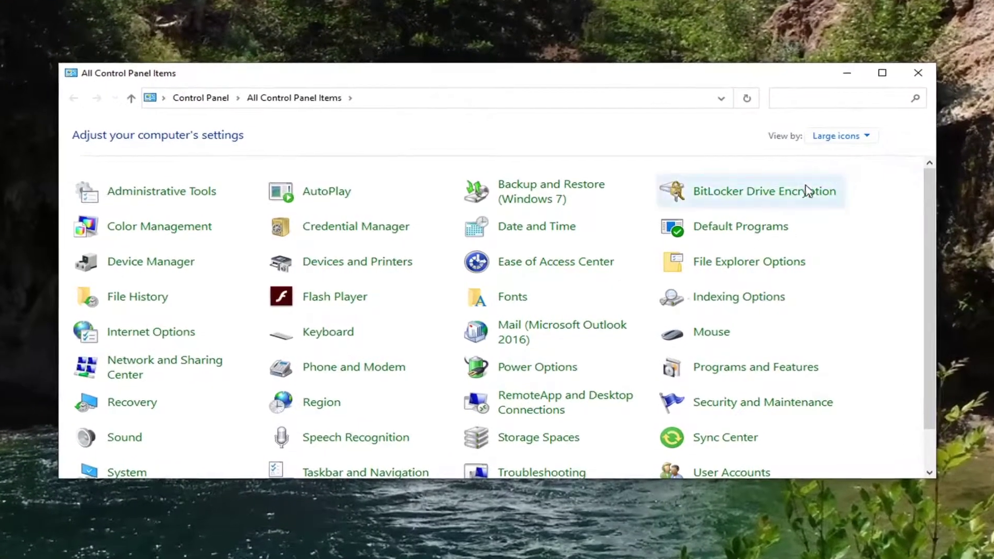
{"action": "left_click", "coordinate": [534, 368]}
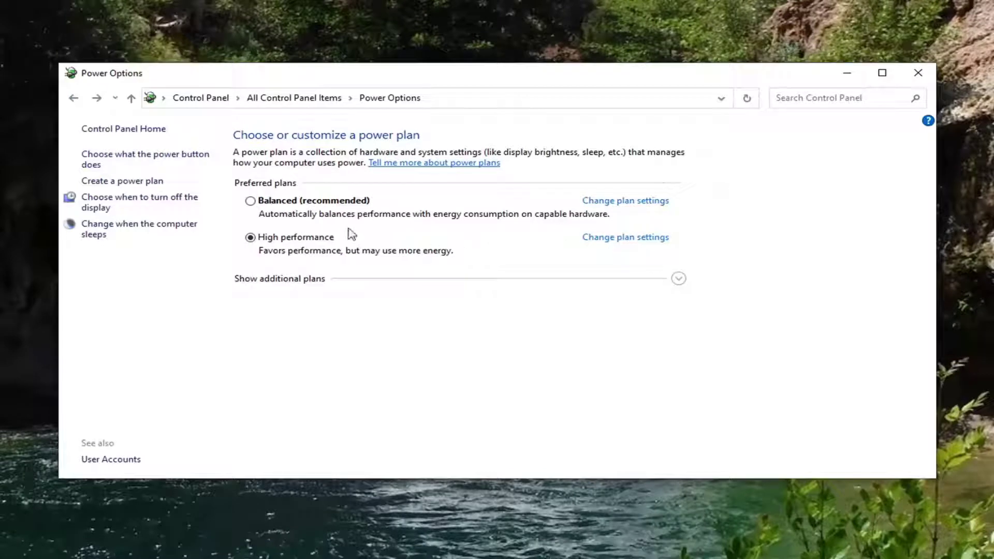
{"action": "left_click", "coordinate": [630, 237]}
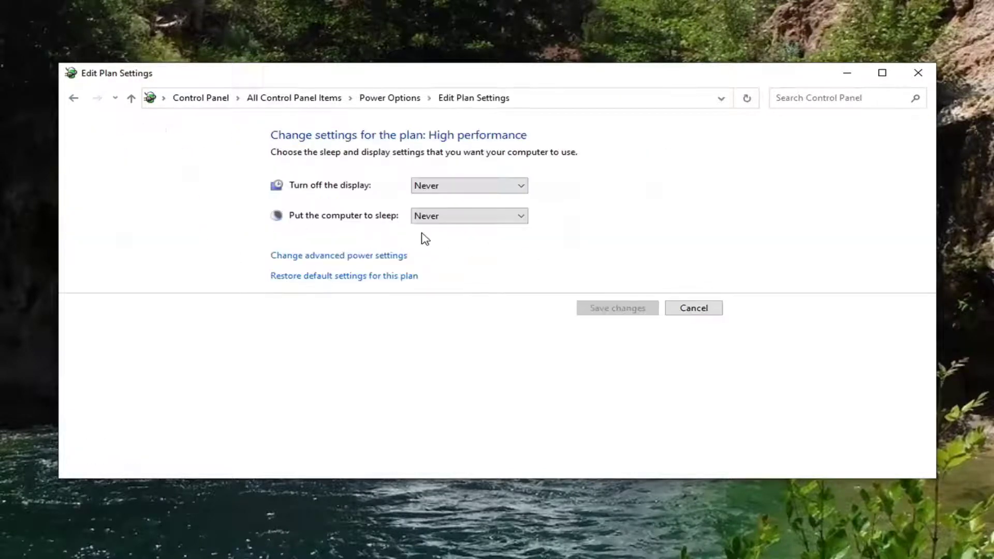
- In advanced power settings, set Wireless Adapter Power Saving Mode to Maximum Power Saving and apply
{"action": "left_click", "coordinate": [300, 256]}
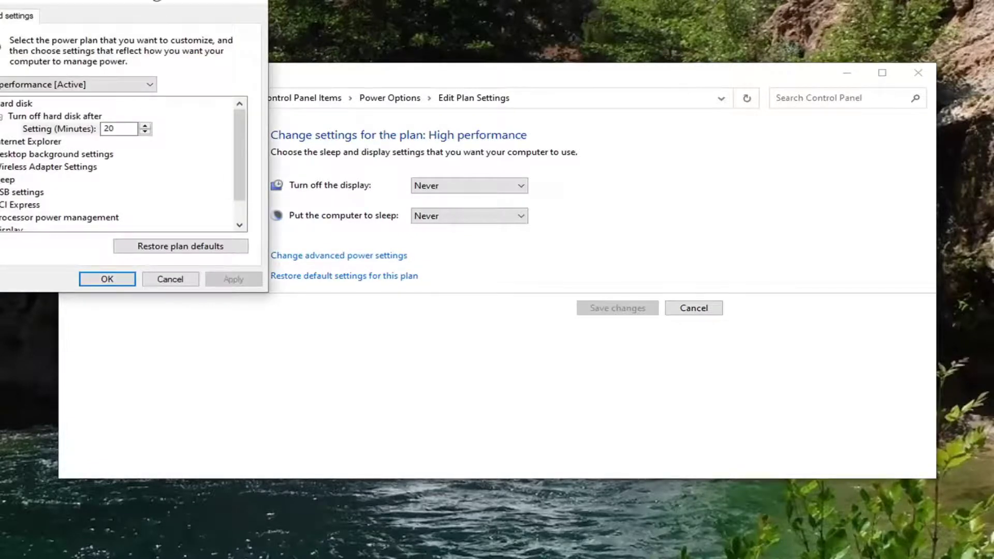
{"action": "left_click_drag", "start_coordinate": [123, 0], "coordinate": [450, 87]}
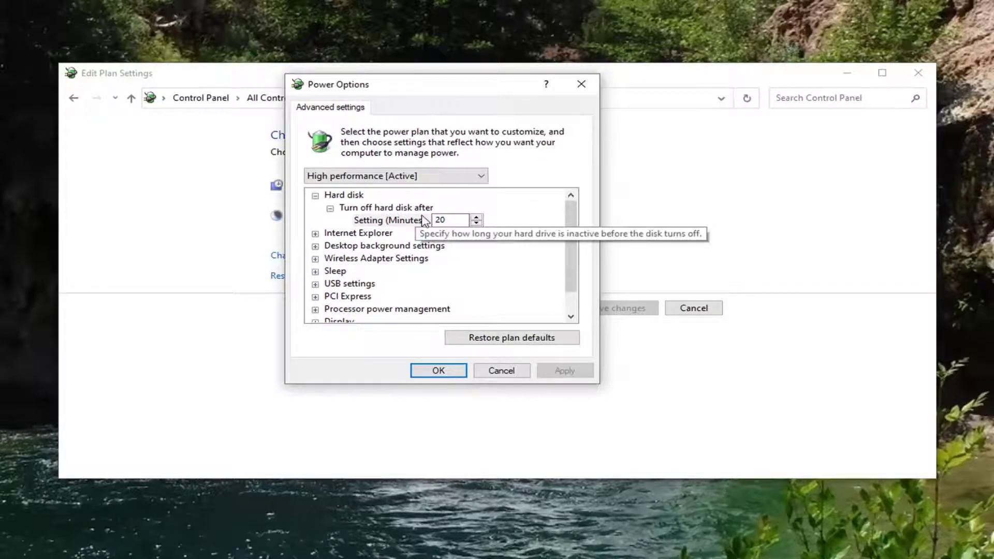
{"action": "left_click", "coordinate": [367, 259]}
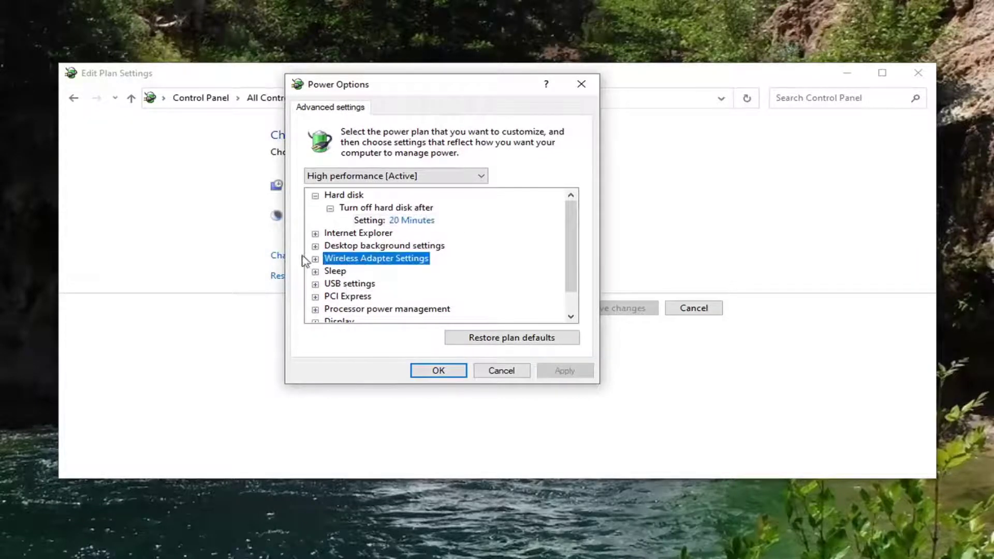
{"action": "left_click", "coordinate": [315, 259]}
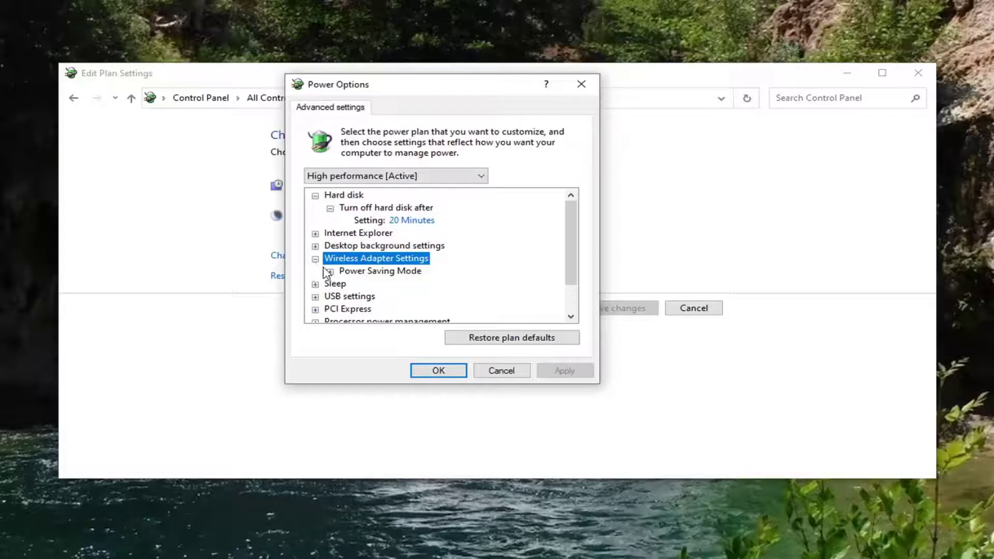
{"action": "left_click", "coordinate": [330, 272]}
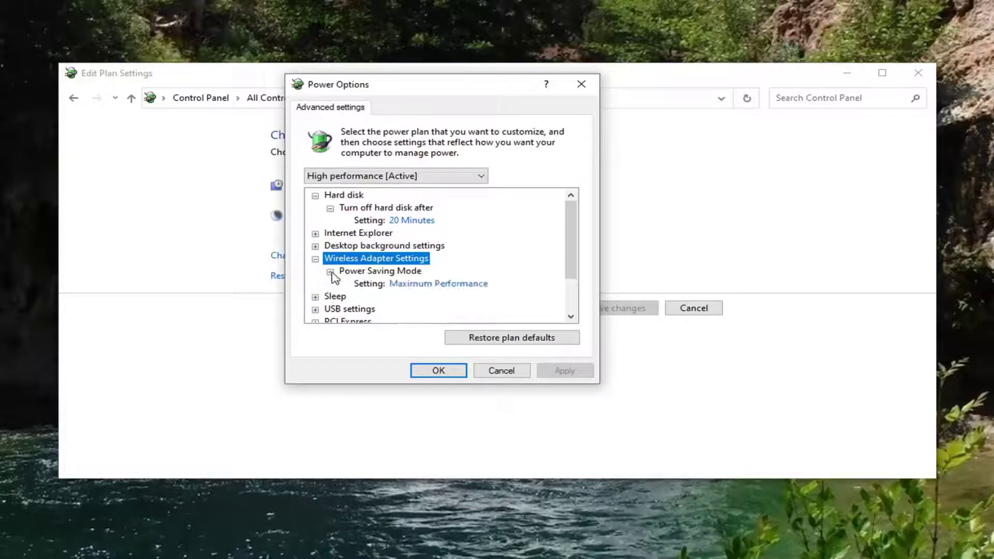
{"action": "left_click", "coordinate": [461, 286]}
{"action": "left_click", "coordinate": [468, 284]}
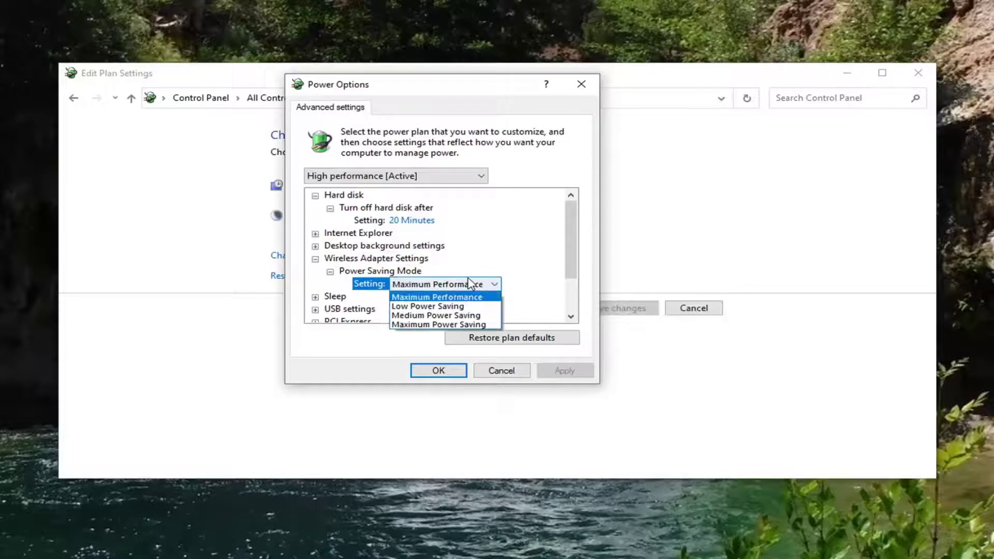
{"action": "left_click", "coordinate": [464, 325]}
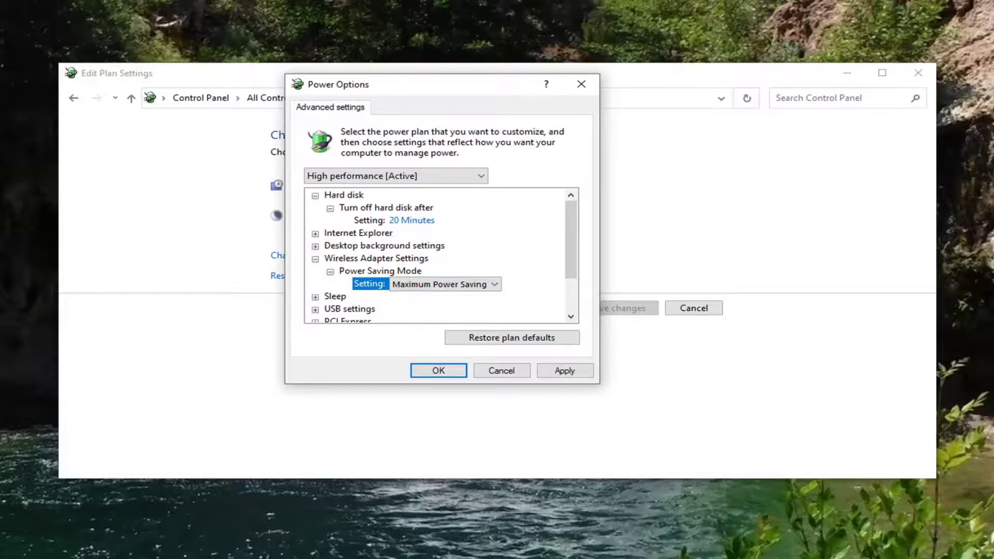
{"action": "left_click", "coordinate": [571, 371]}
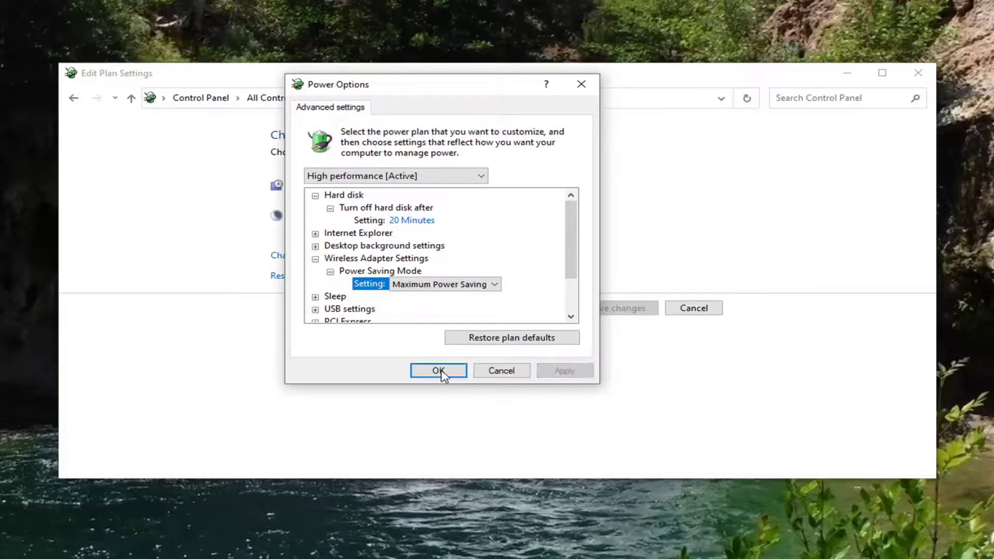